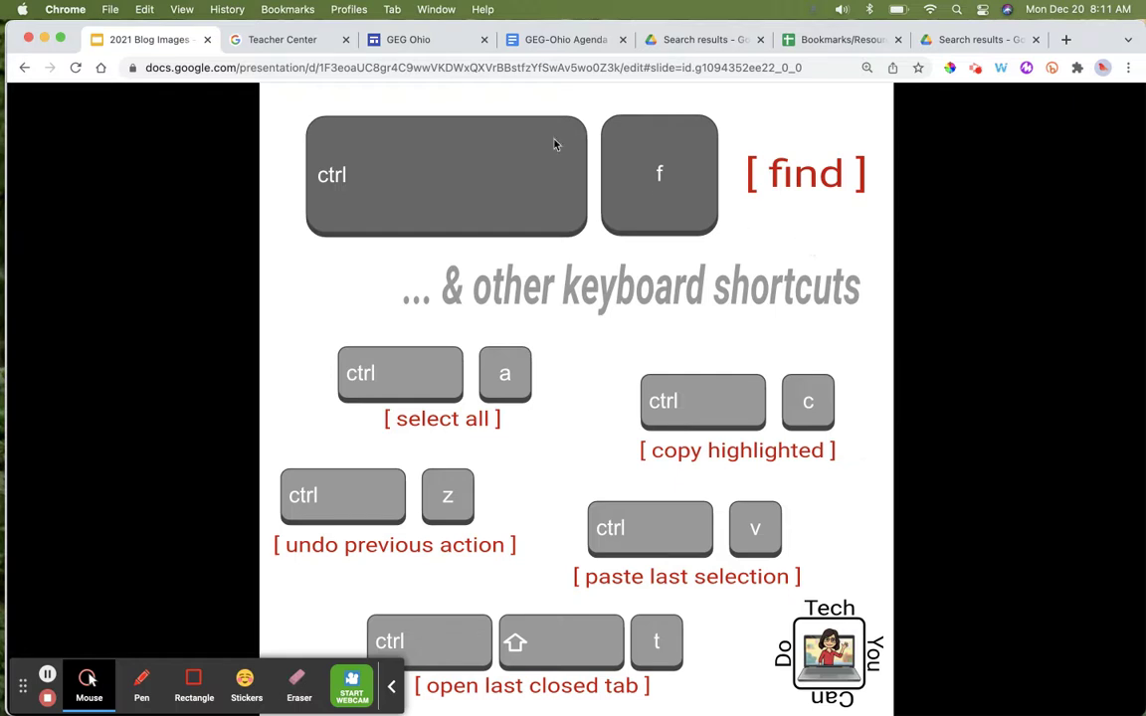
Search the Teacher Center page for "training", step forward through the matches, and close the search
{"action": "left_click", "coordinate": [282, 39]}
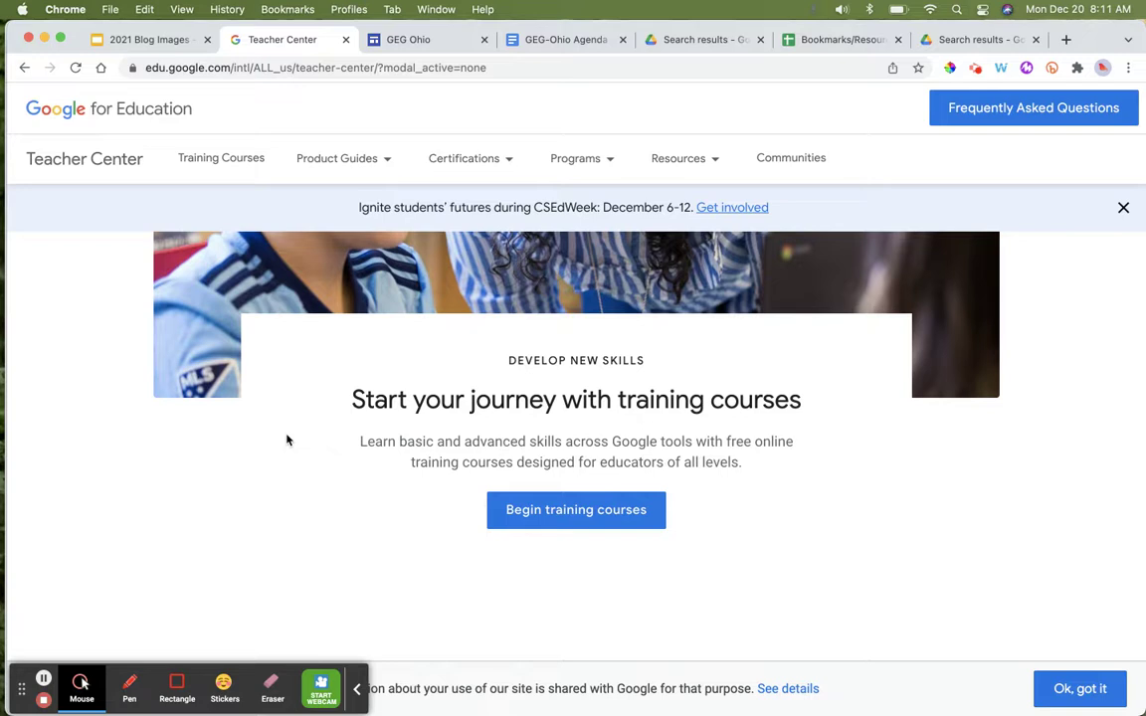
{"action": "key", "text": "super+f"}
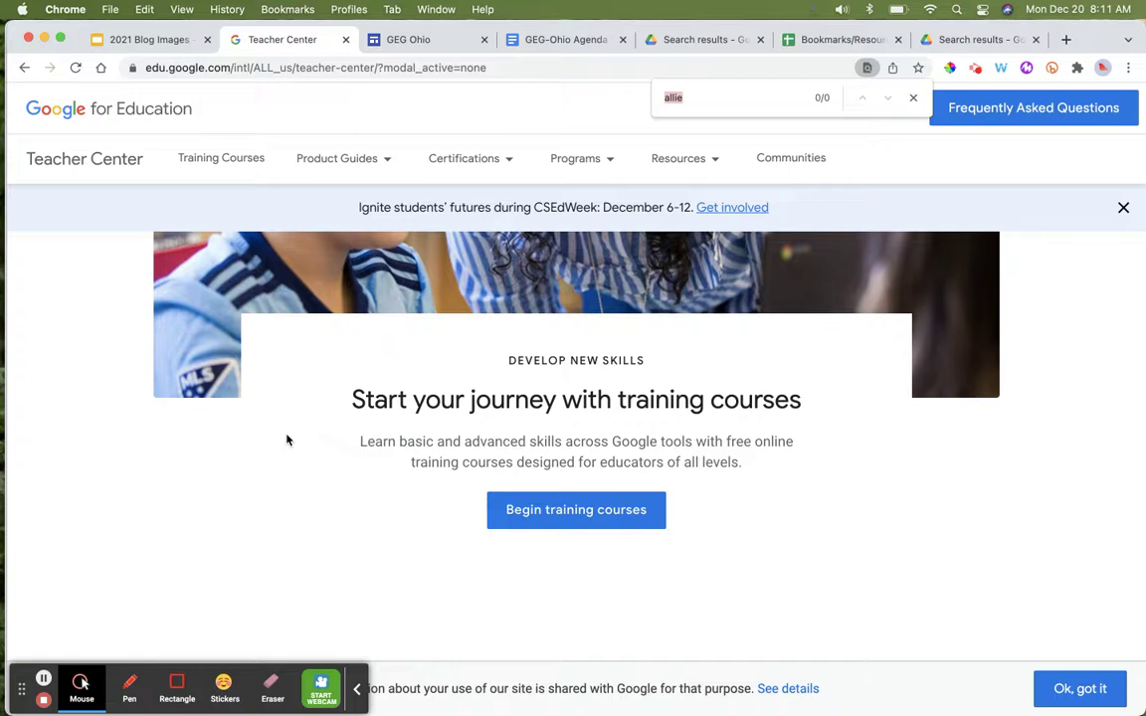
{"action": "type", "text": "training"}
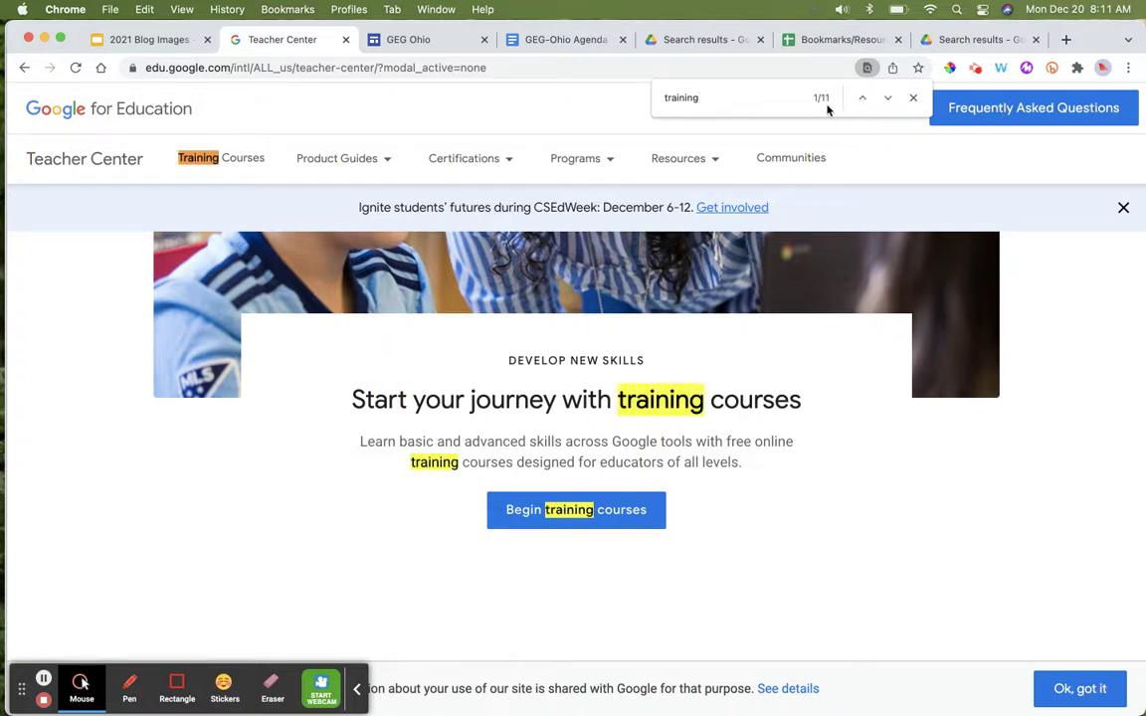
{"action": "left_click", "coordinate": [888, 98]}
{"action": "left_click", "coordinate": [888, 97]}
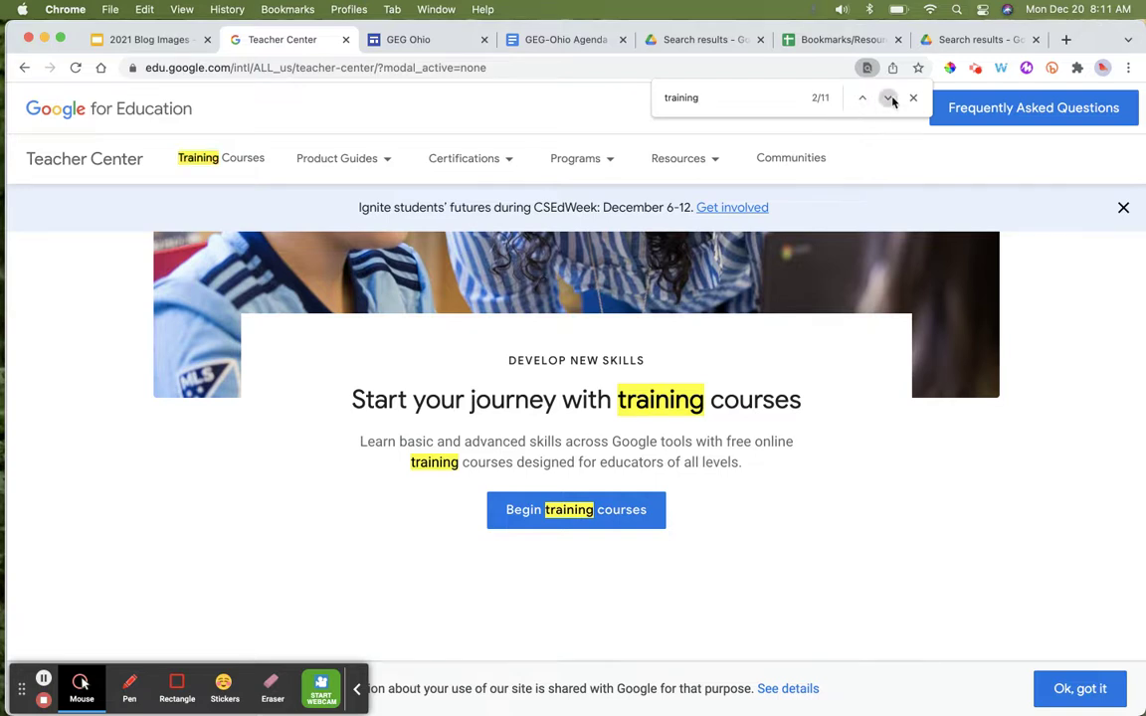
{"action": "left_click", "coordinate": [889, 99]}
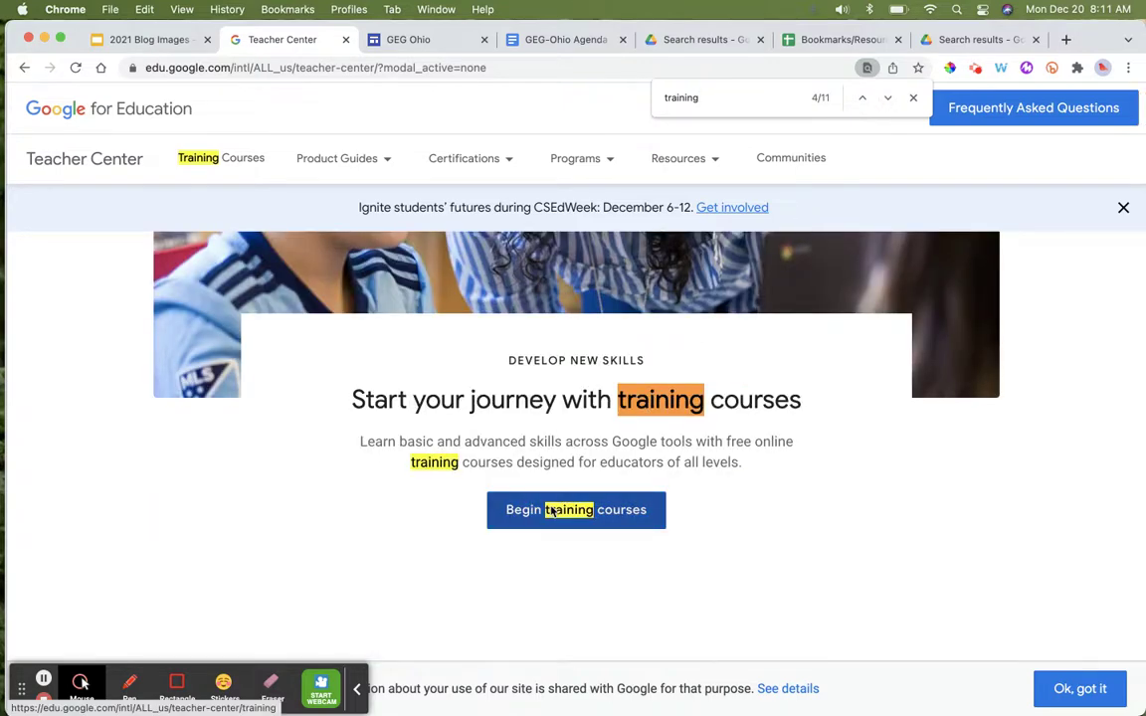
{"action": "left_click", "coordinate": [912, 100]}
Search the GEG Ohio site's home page for "month", advance to the next match, and close the search
{"action": "left_click", "coordinate": [421, 42]}
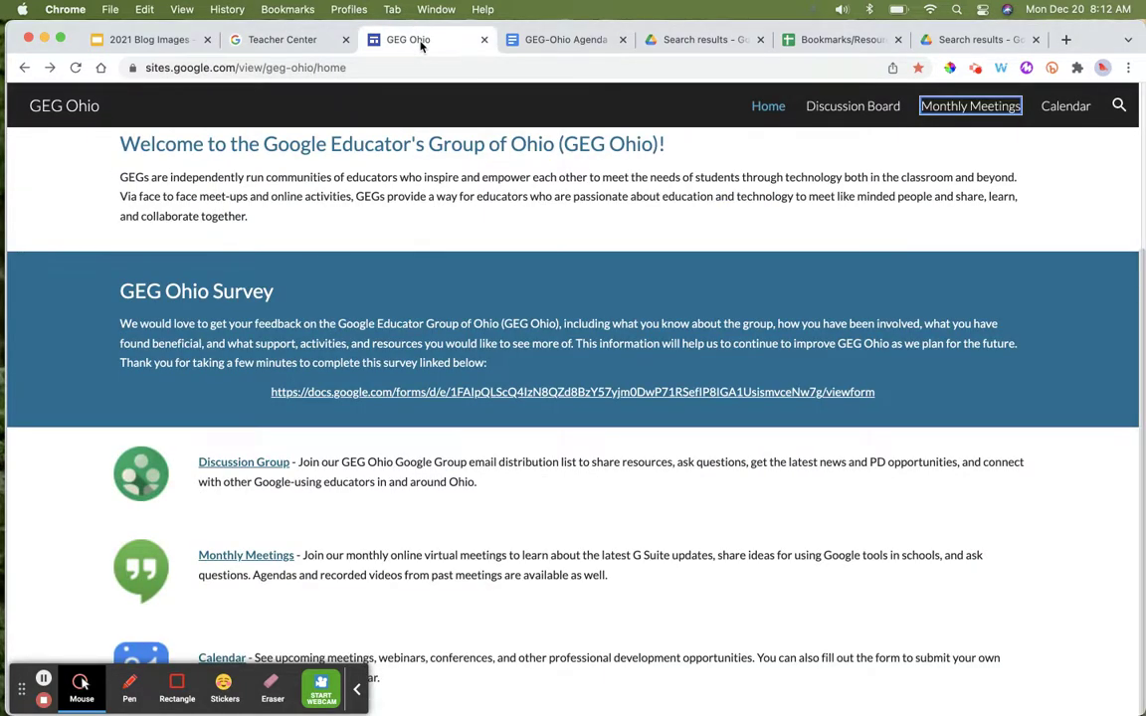
{"action": "key", "text": "super+f"}
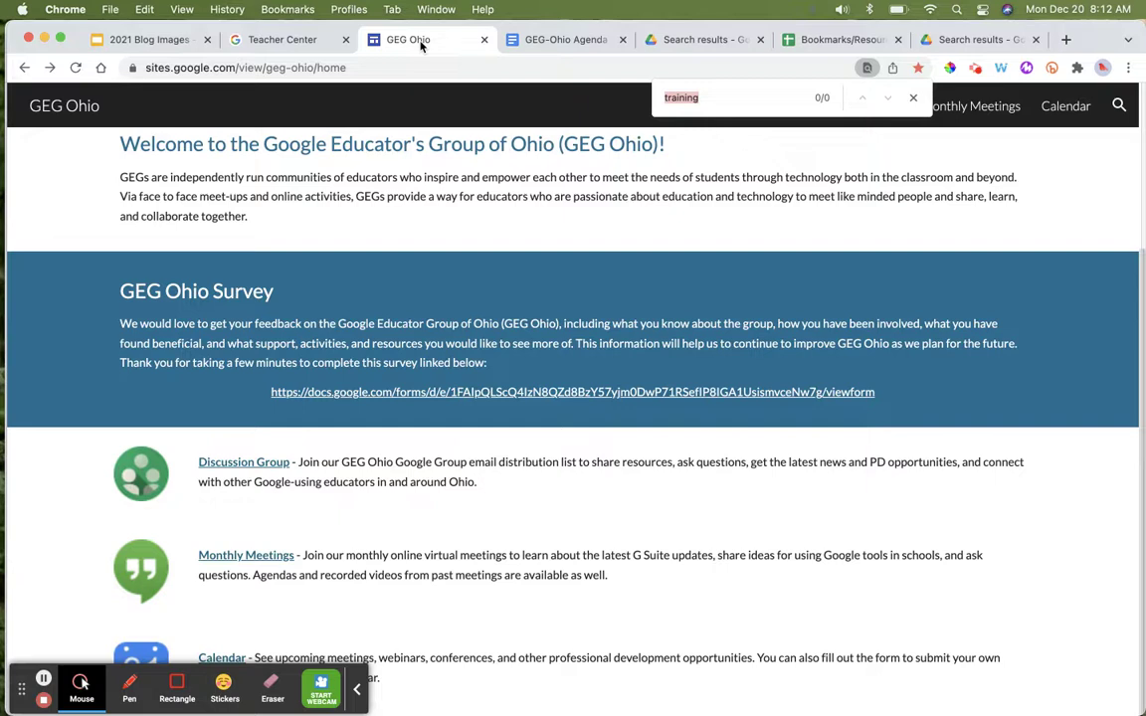
{"action": "type", "text": "month"}
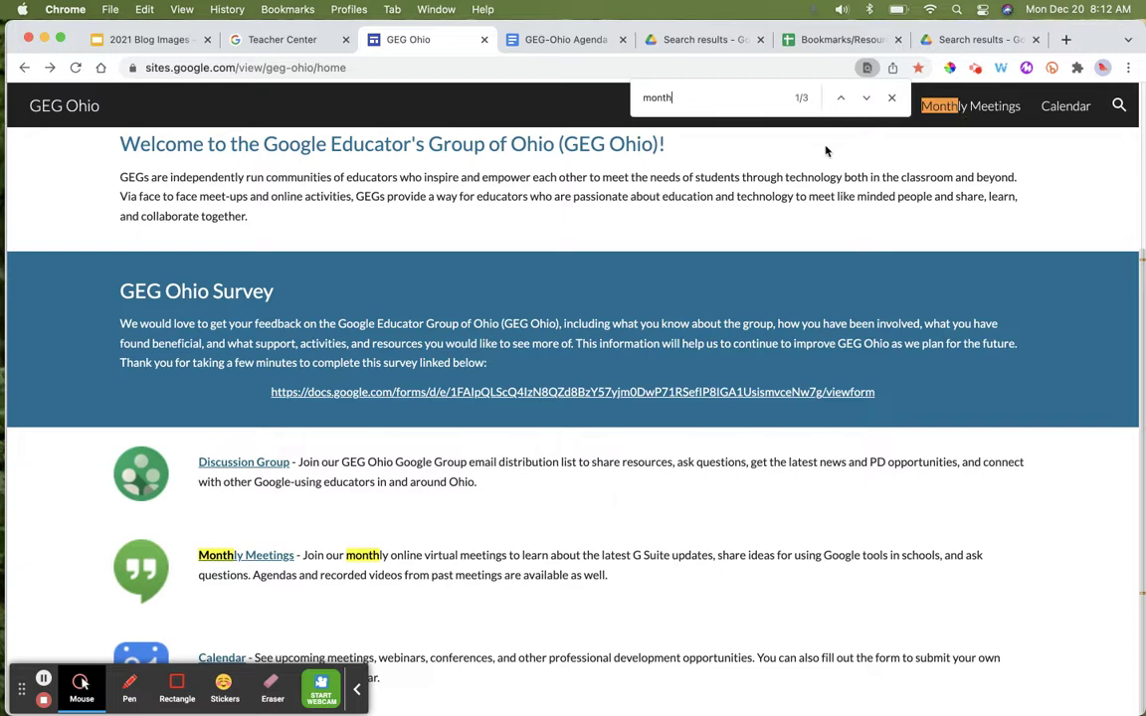
{"action": "left_click", "coordinate": [867, 101]}
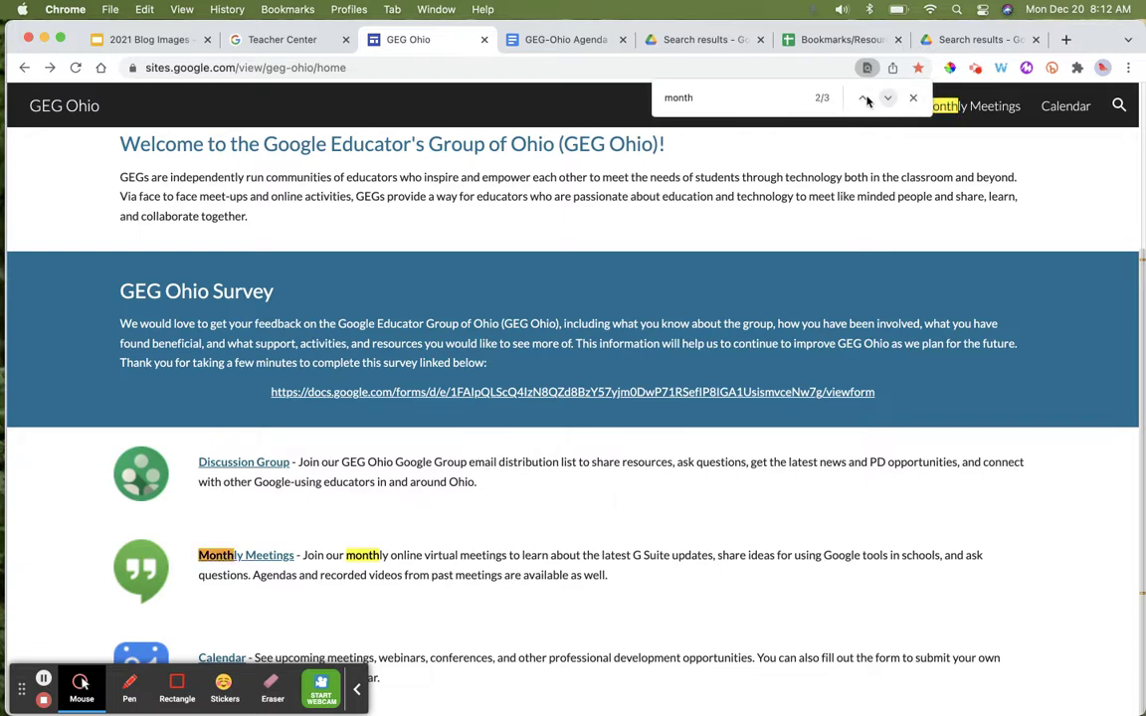
{"action": "left_click", "coordinate": [913, 98]}
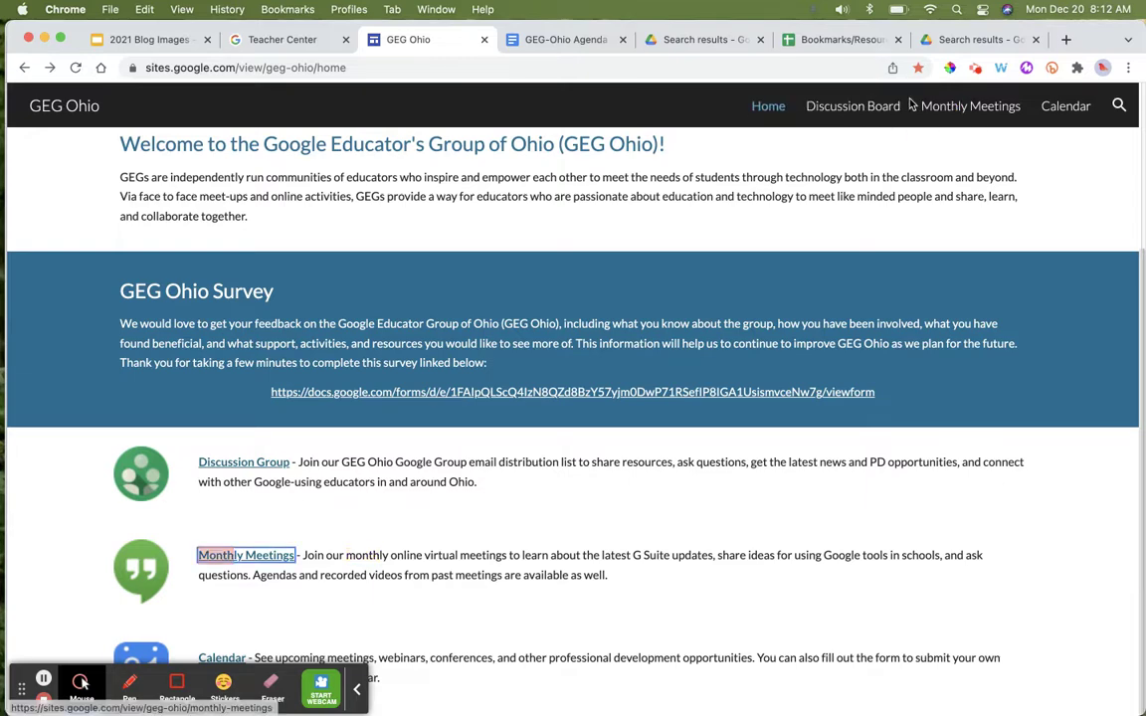
Search the GEG-Ohio Agenda document for a person's first name and close the search
{"action": "left_click", "coordinate": [558, 43]}
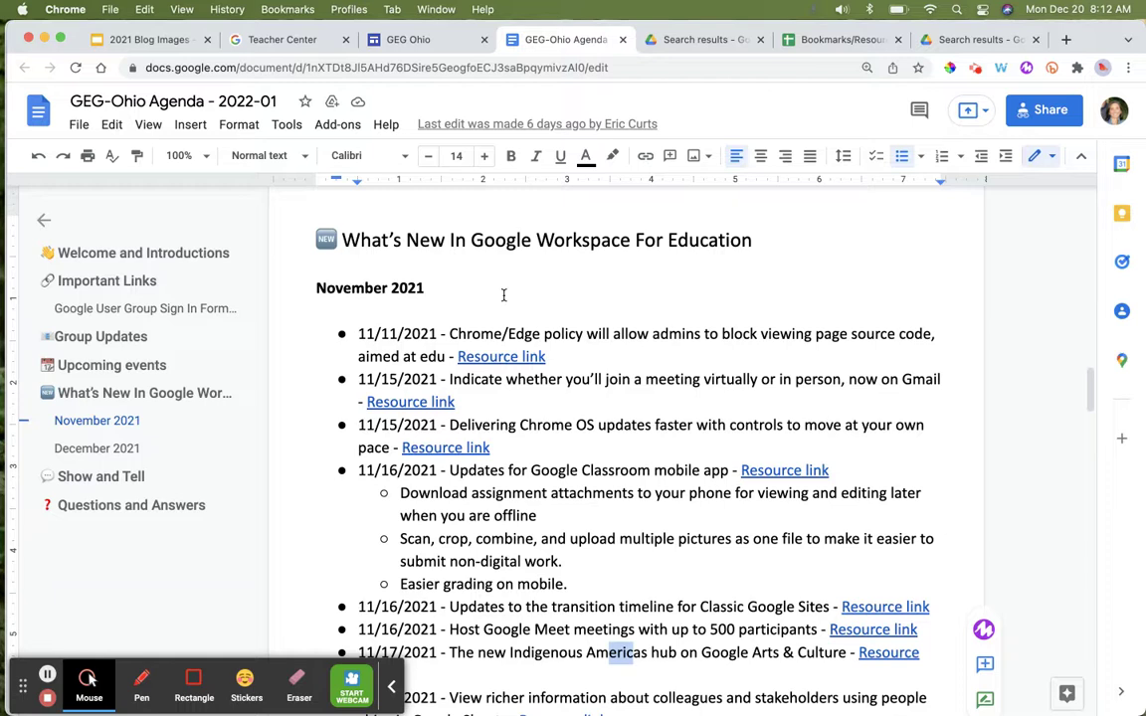
{"action": "key", "text": "super+f"}
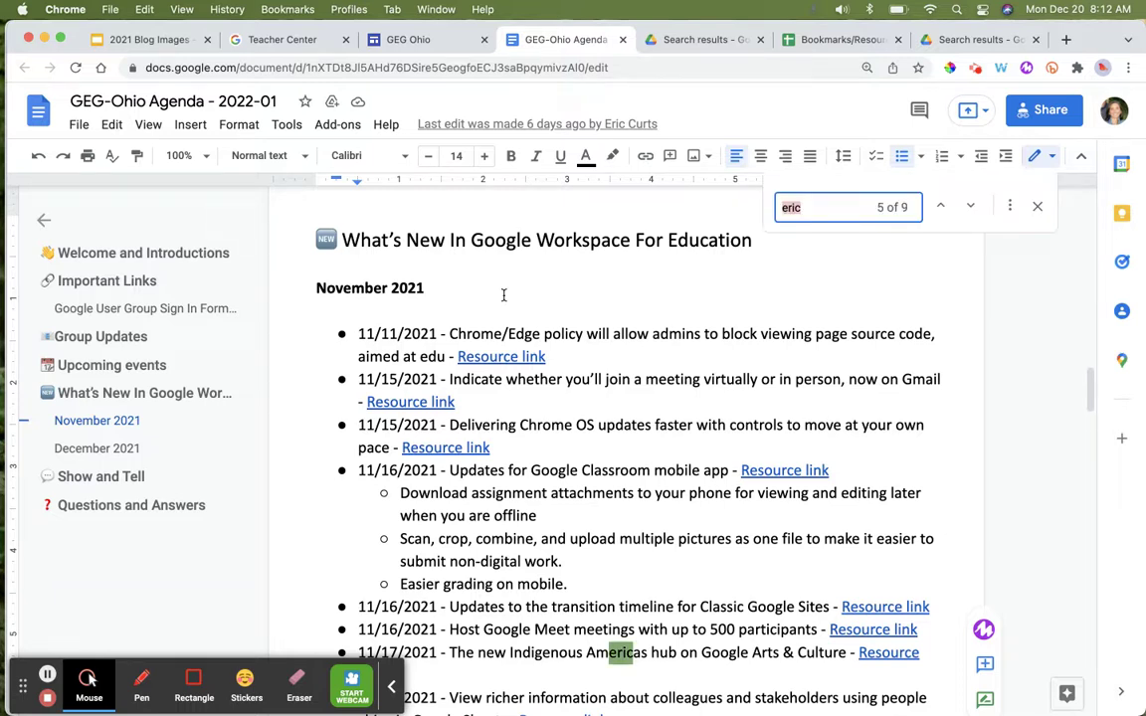
{"action": "type", "text": "eric"}
{"action": "left_click", "coordinate": [1039, 215]}
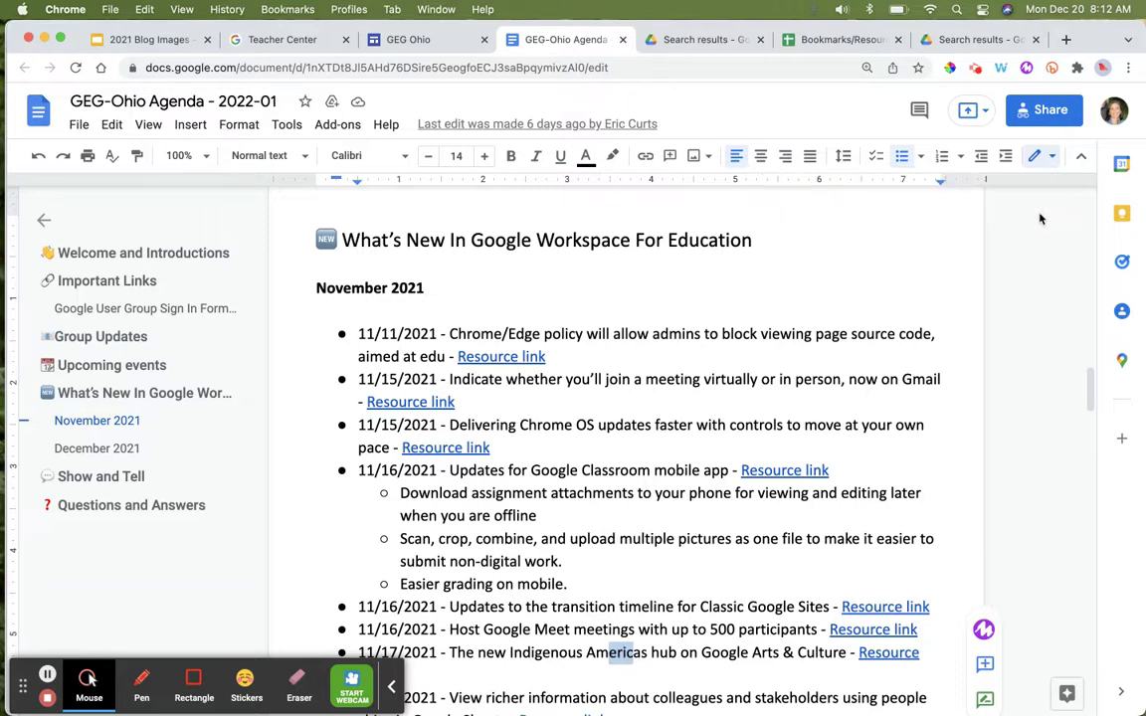
Search the Drive spreadsheet results for a file containing a first name, browse the list, and close the search
{"action": "left_click", "coordinate": [696, 42]}
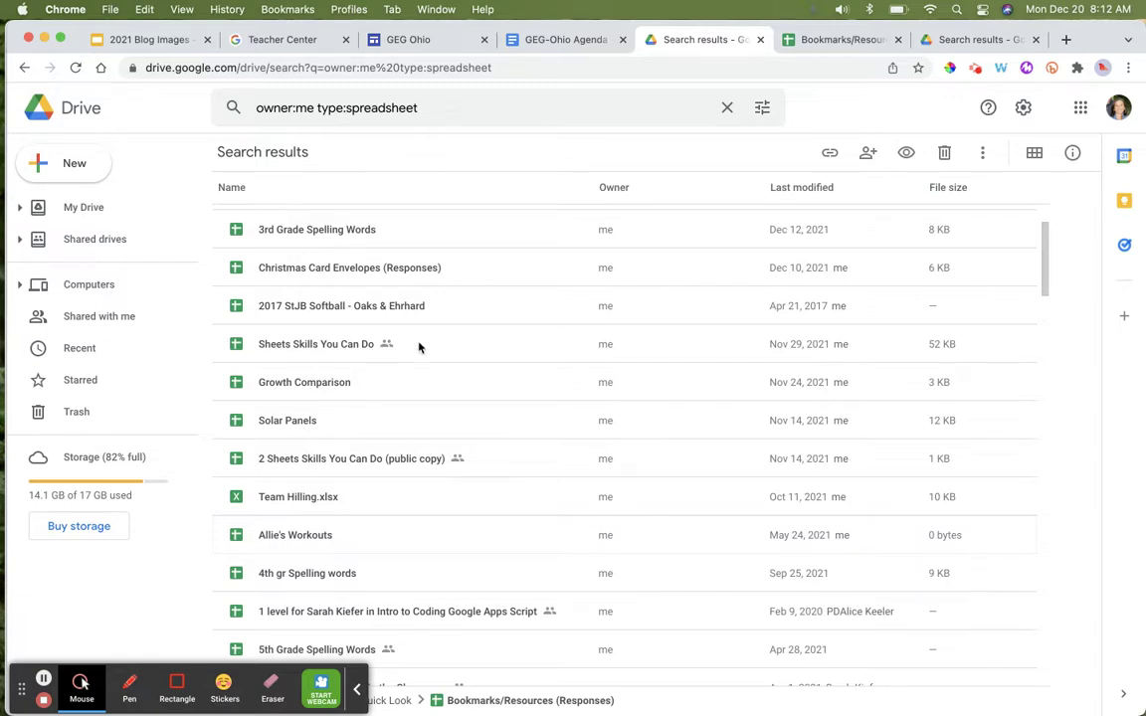
{"action": "key", "text": "super+f"}
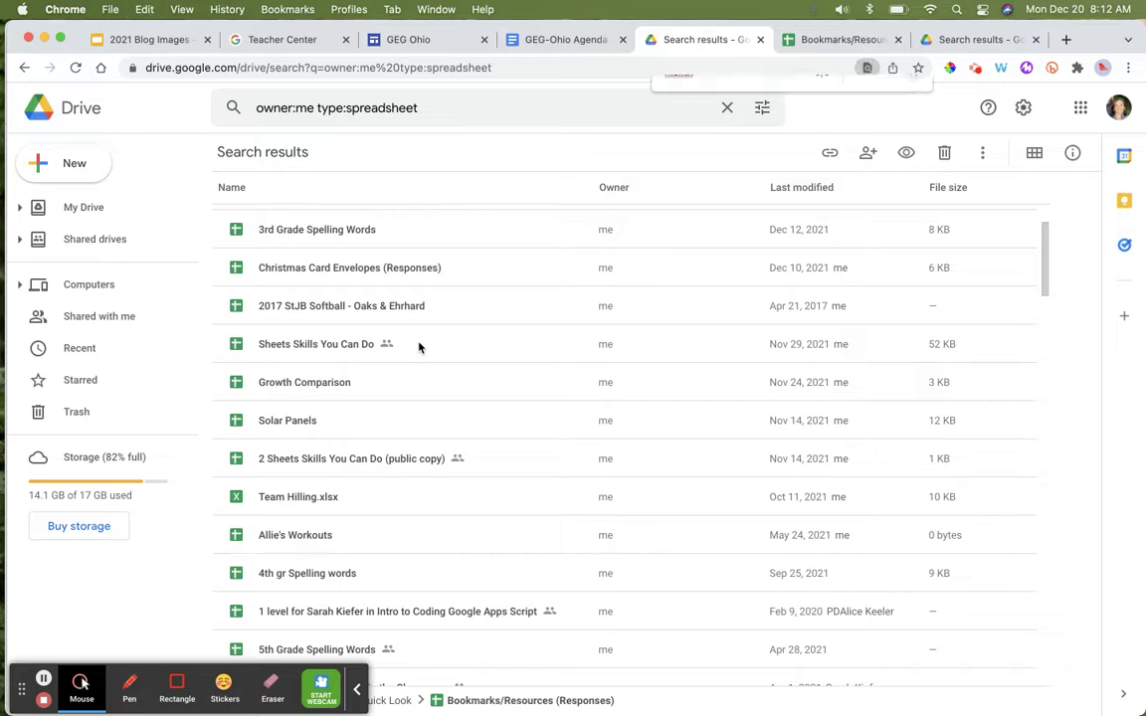
{"action": "type", "text": "allie"}
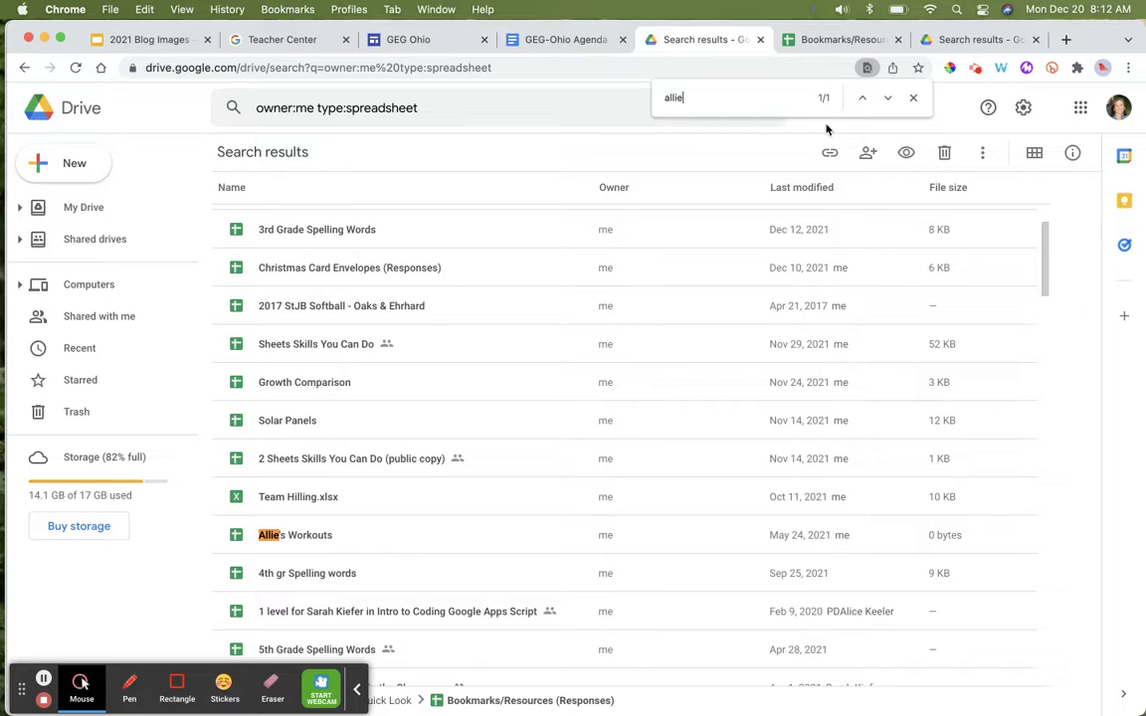
{"action": "scroll", "coordinate": [510, 511], "scroll_direction": "up", "scroll_amount": 3}
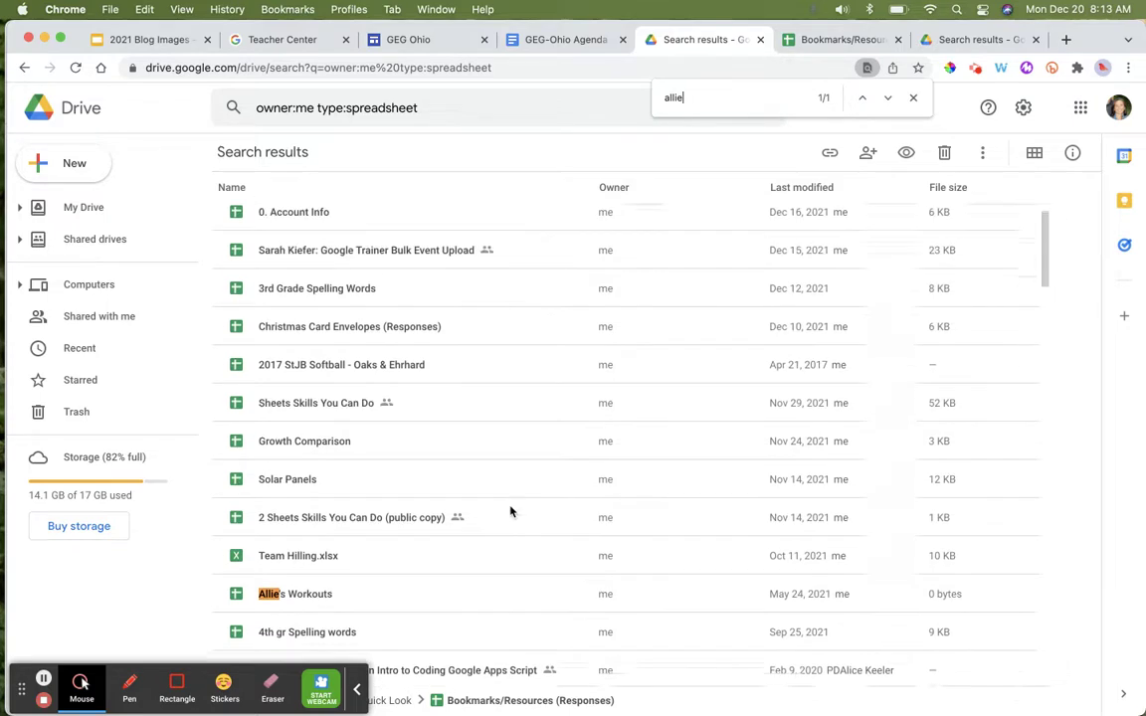
{"action": "scroll", "coordinate": [511, 512], "scroll_direction": "down", "scroll_amount": 15}
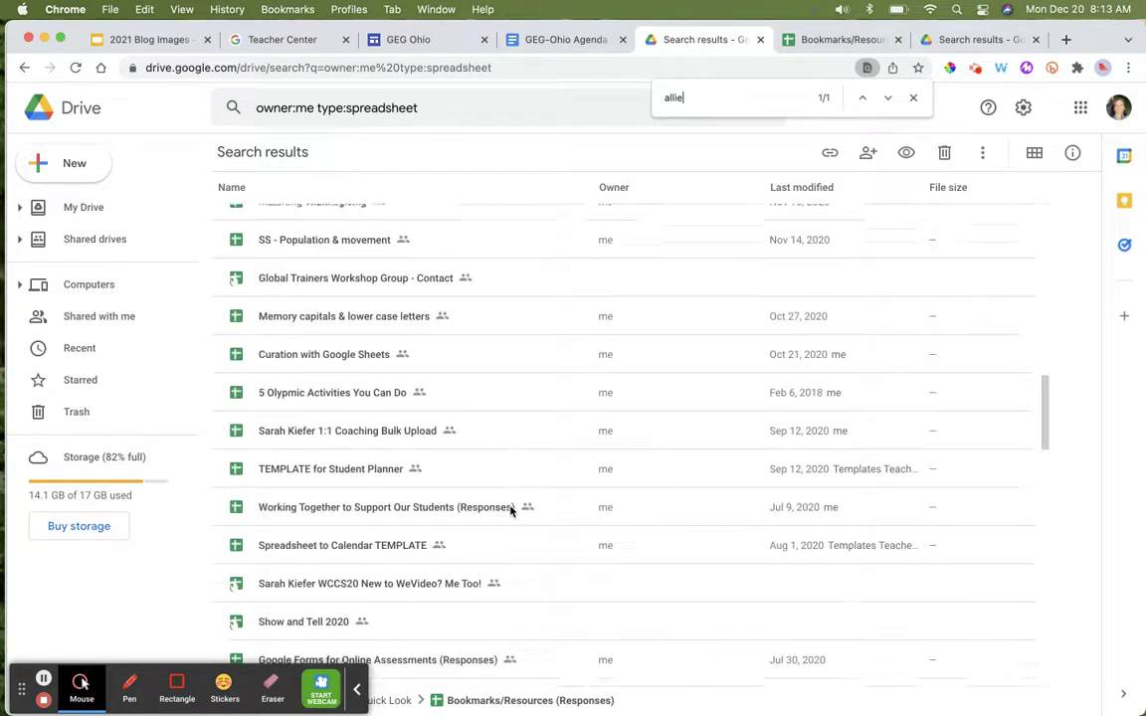
{"action": "scroll", "coordinate": [510, 512], "scroll_direction": "down", "scroll_amount": 10}
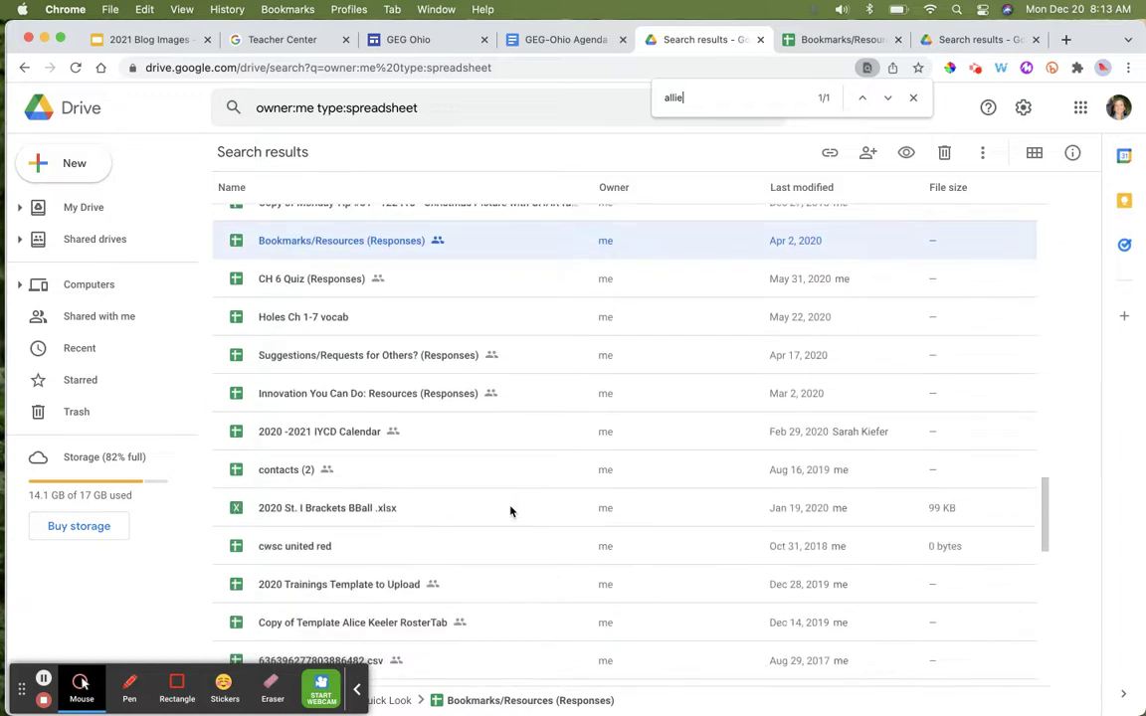
{"action": "left_click", "coordinate": [914, 98]}
Search the Bookmarks/Resources (Responses) spreadsheet for "sticky", advance to the next match, and close the search
{"action": "left_click", "coordinate": [837, 39]}
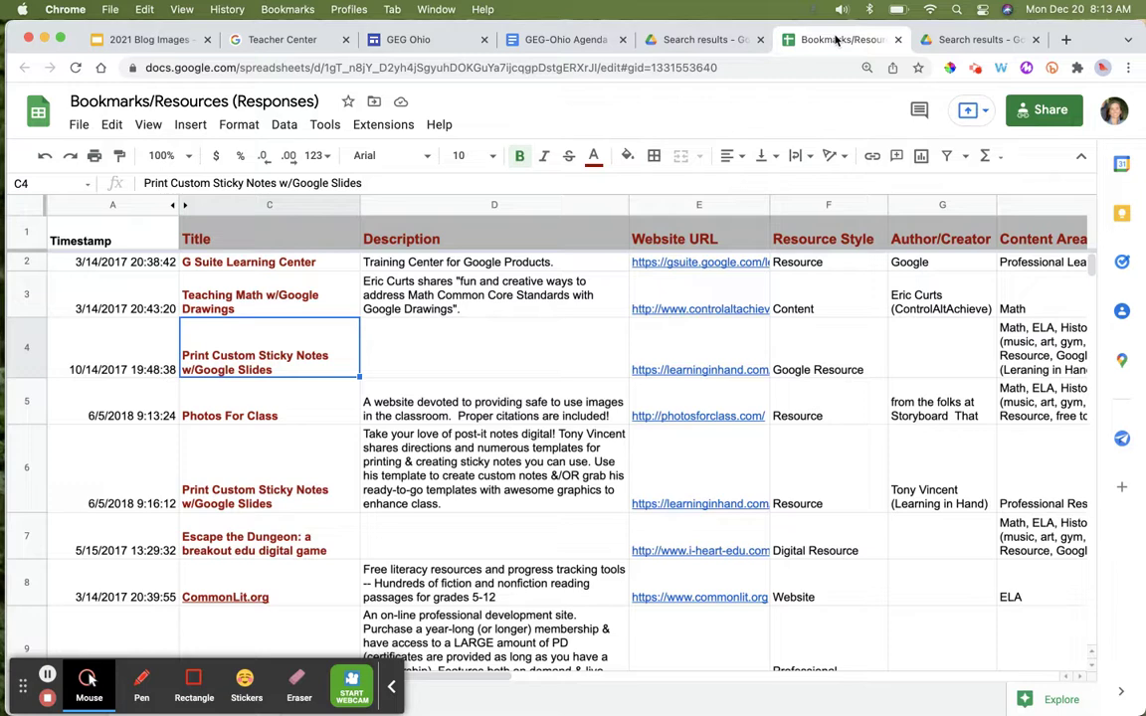
{"action": "key", "text": "super+f"}
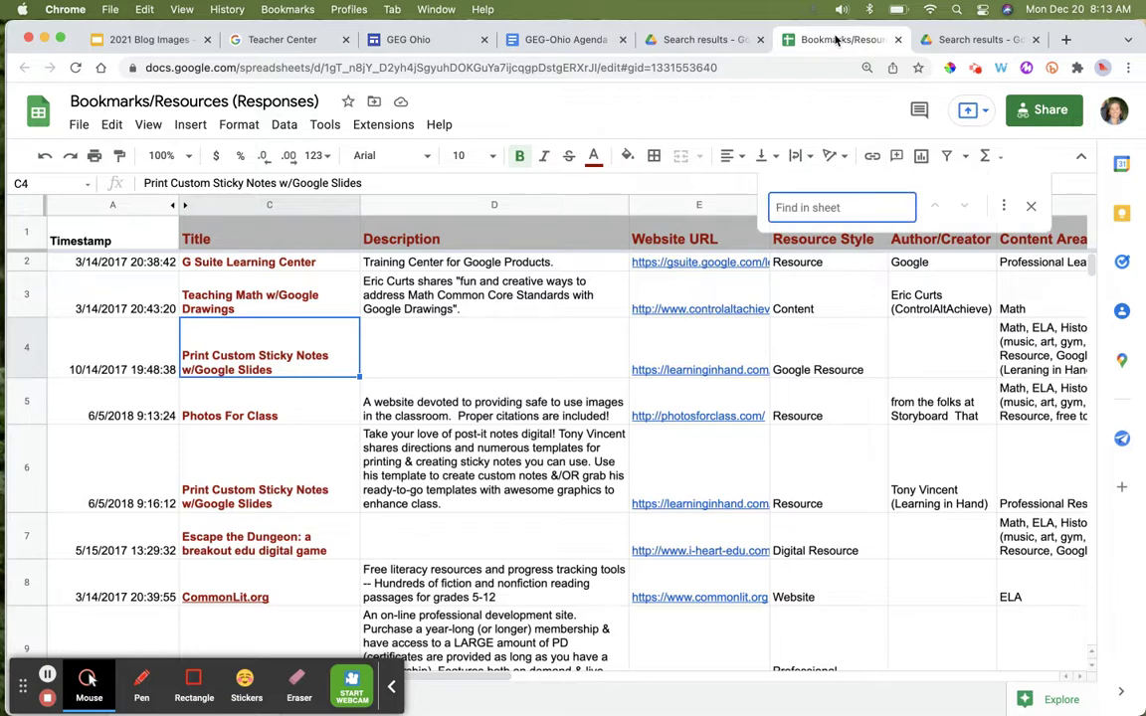
{"action": "type", "text": "sticky"}
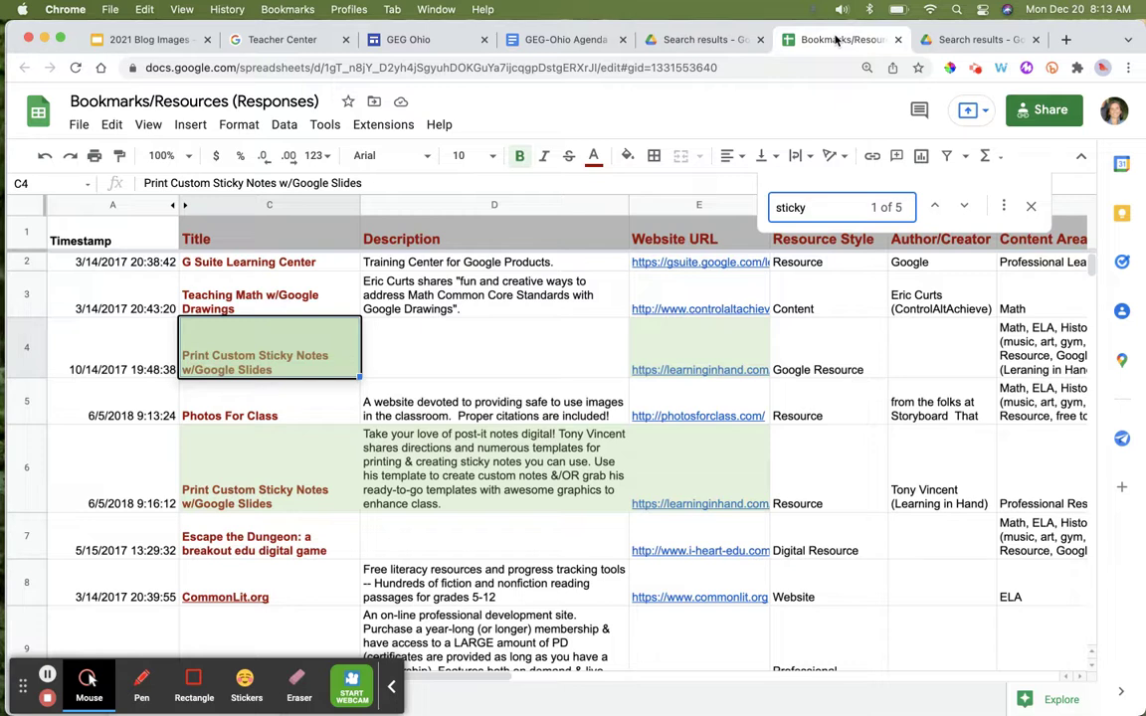
{"action": "left_click", "coordinate": [966, 206]}
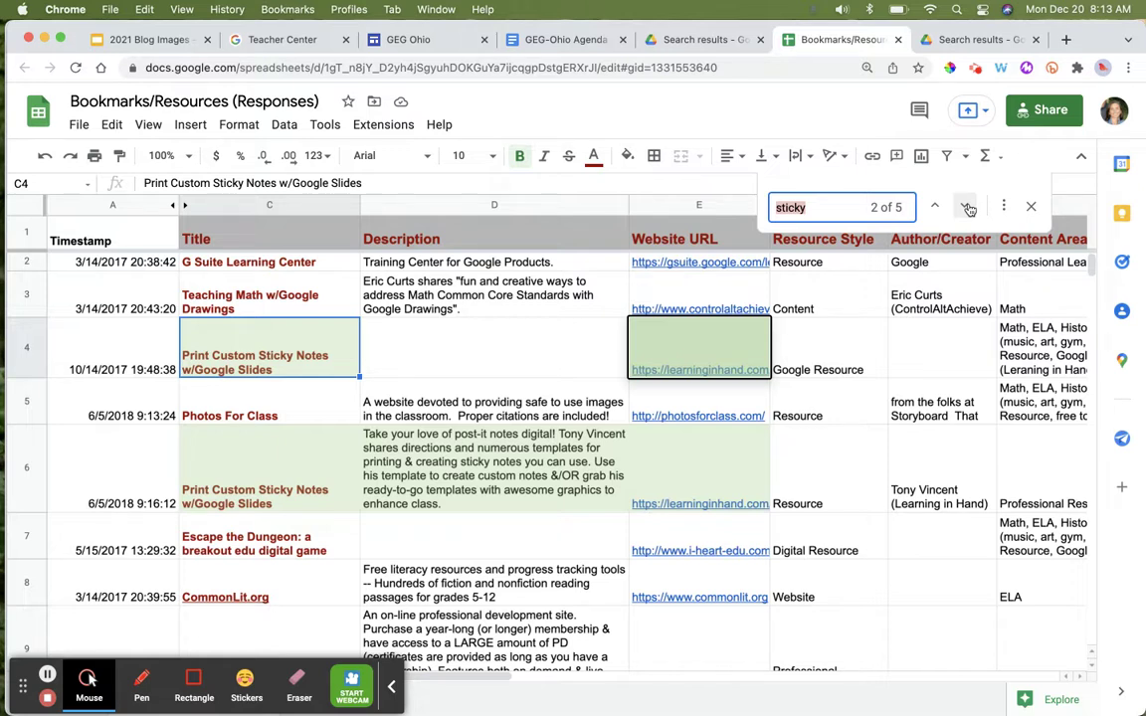
{"action": "left_click", "coordinate": [1031, 209]}
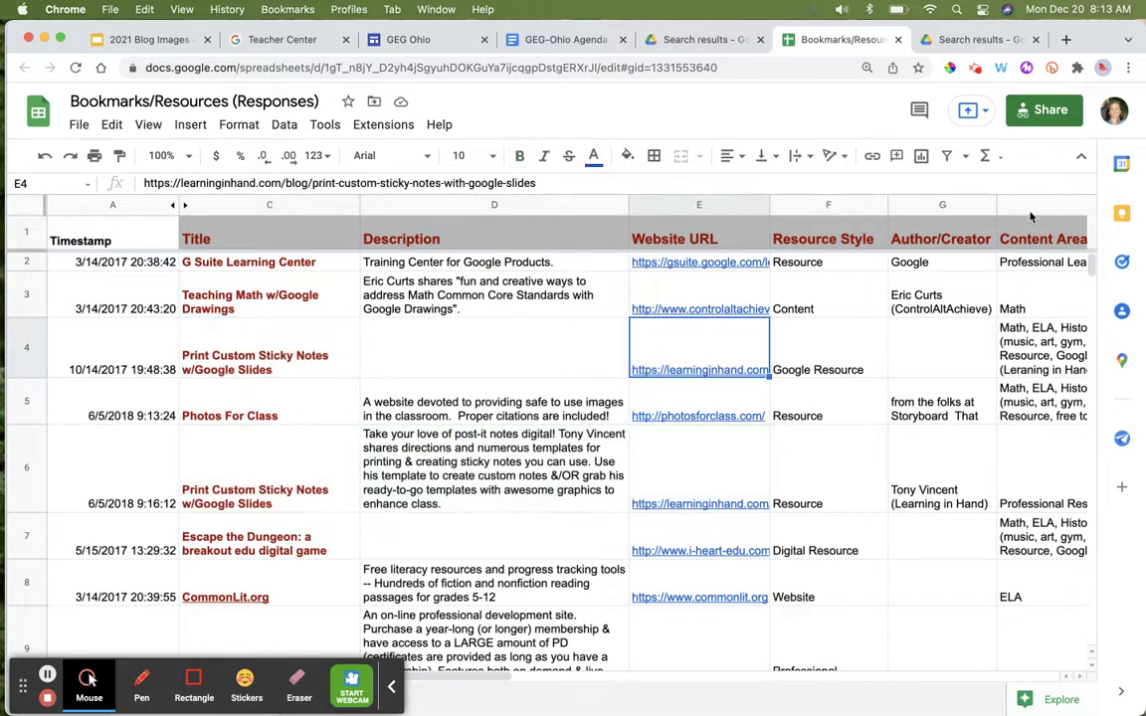
Search the Common Sense Education Scope & Sequence Chart PDF for "internet safety" and advance to the next match
{"action": "left_click", "coordinate": [958, 42]}
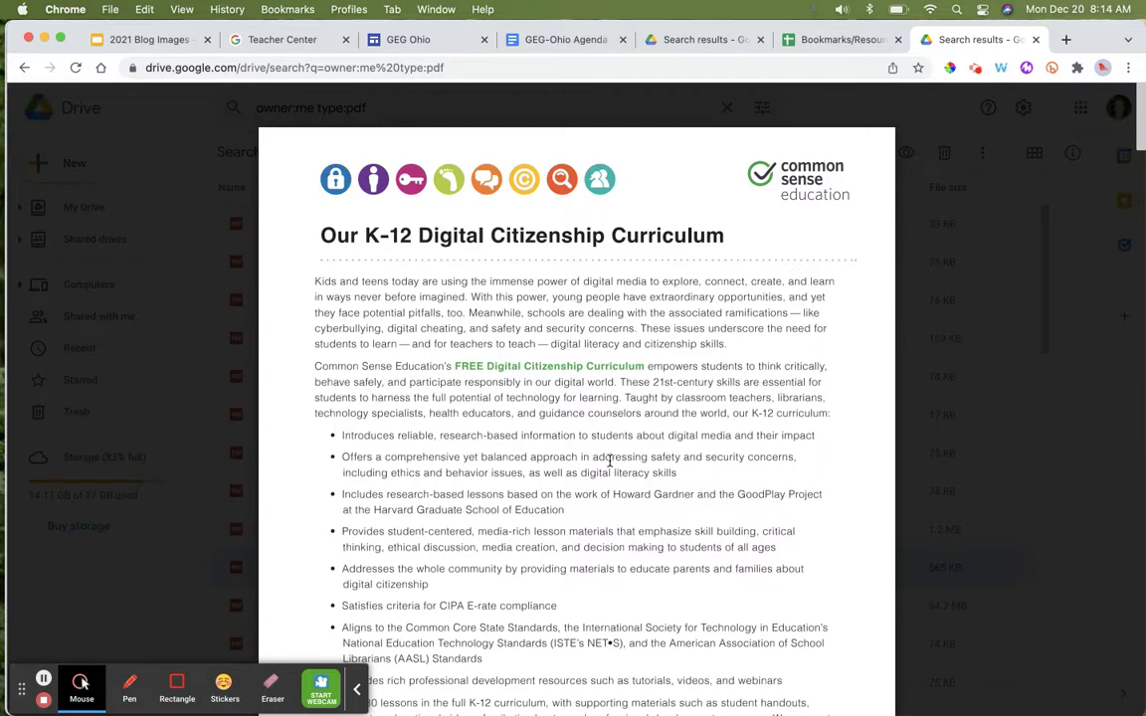
{"action": "key", "text": "ctrl+f"}
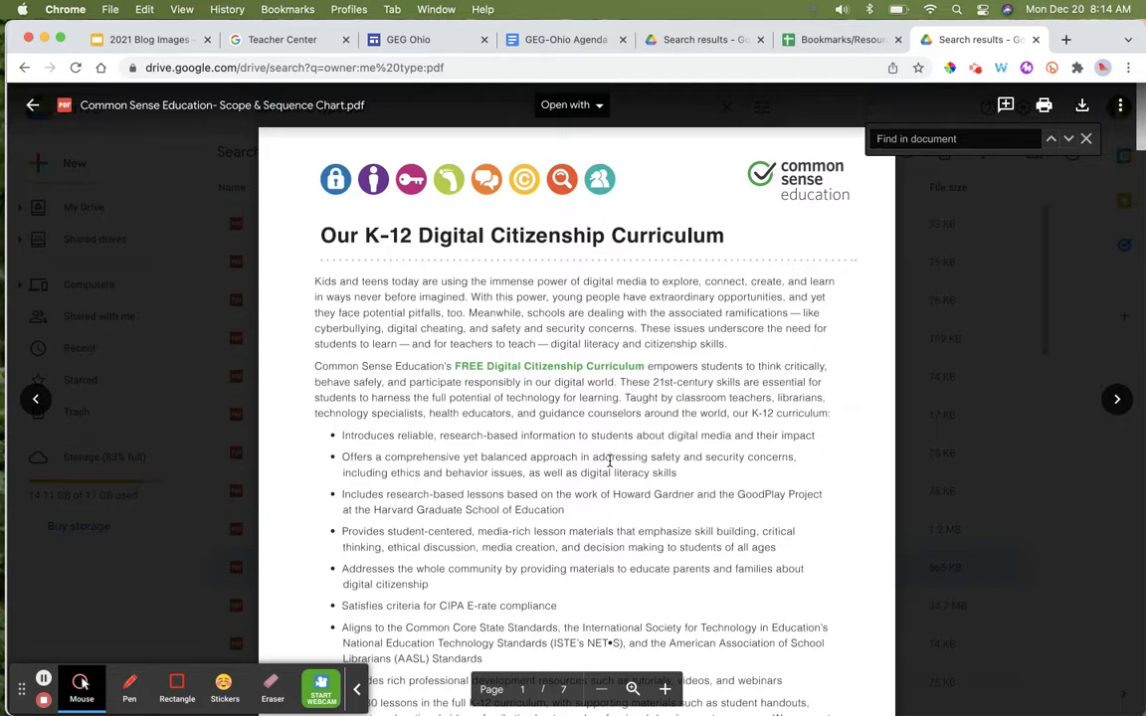
{"action": "type", "text": "internet safety"}
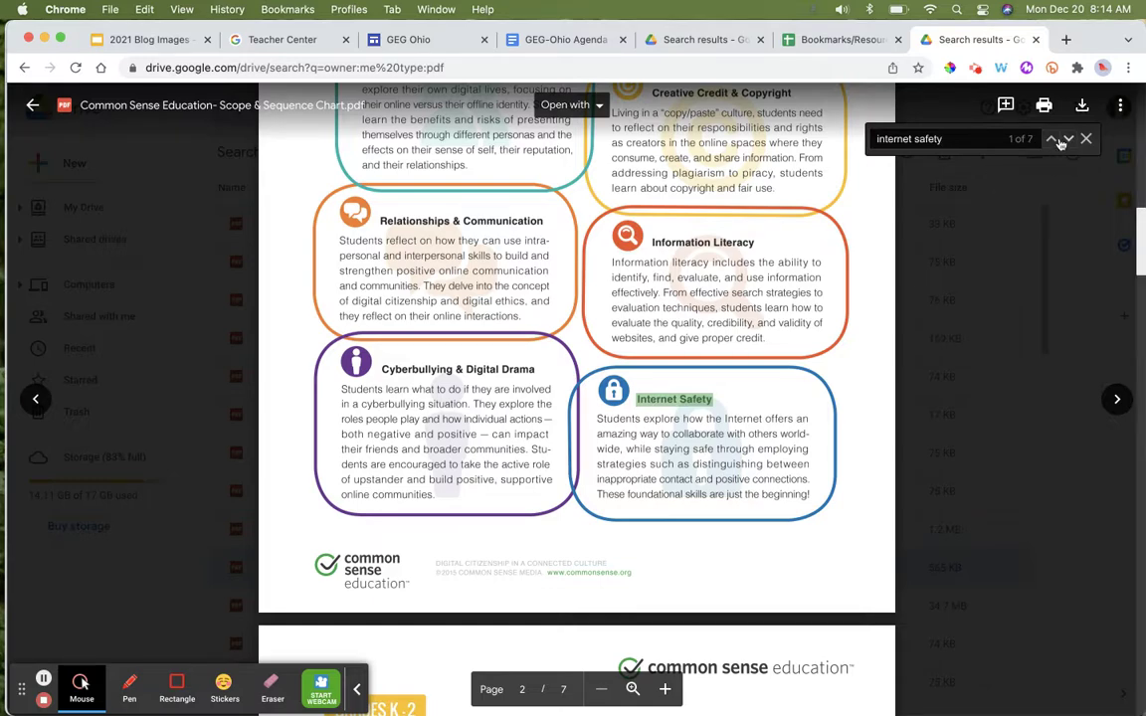
{"action": "left_click", "coordinate": [1070, 140]}
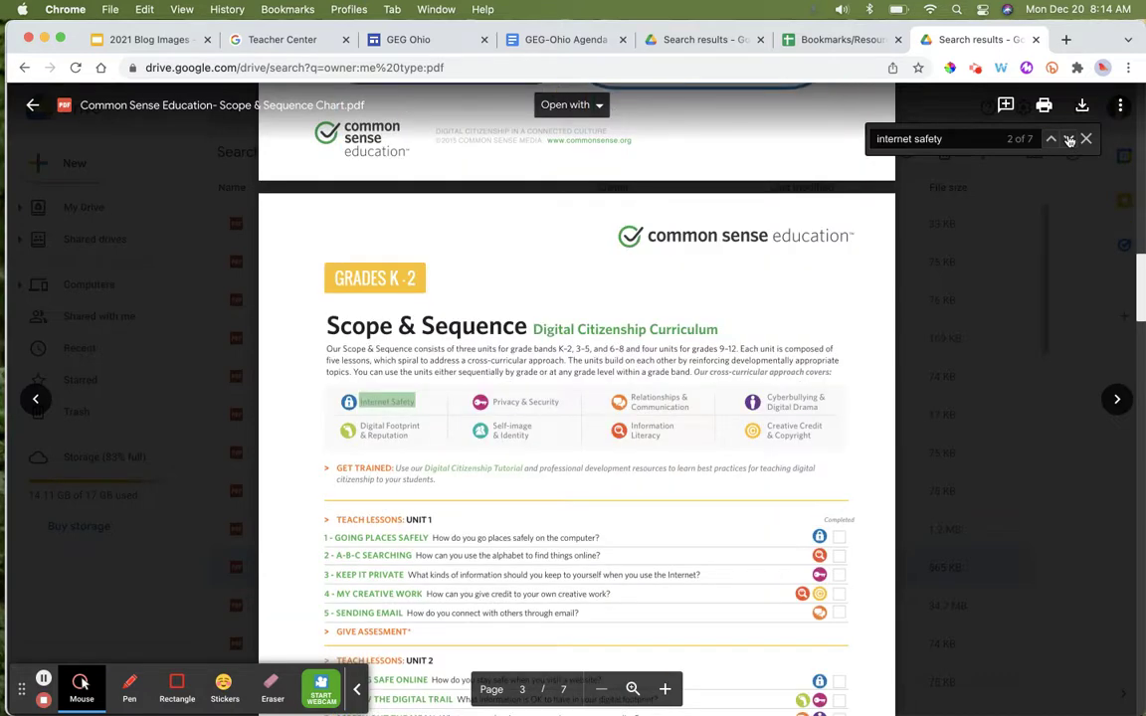